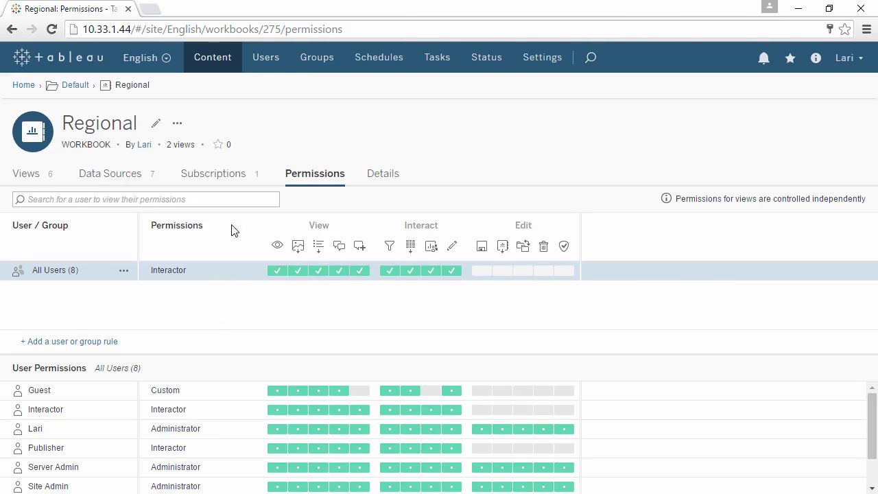
# Show the site's user list, check the actions available for the Interactor user, and sort the list by site role
pyautogui.click(275, 59)
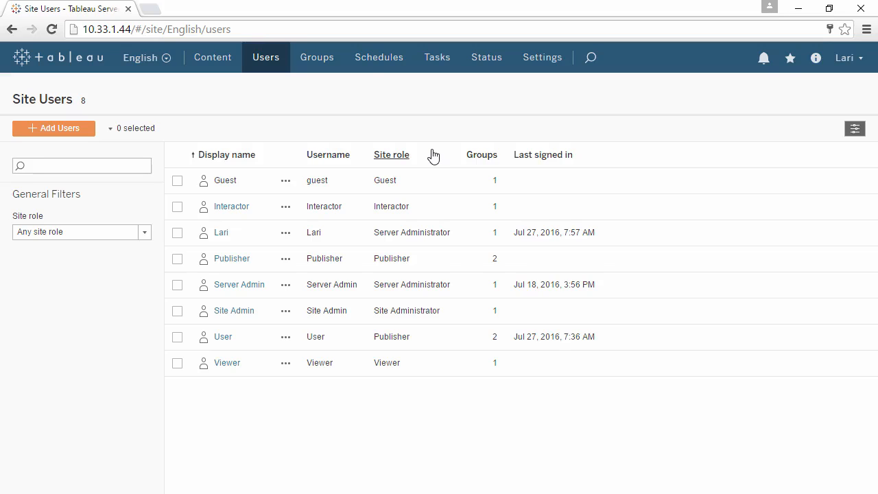
pyautogui.click(286, 207)
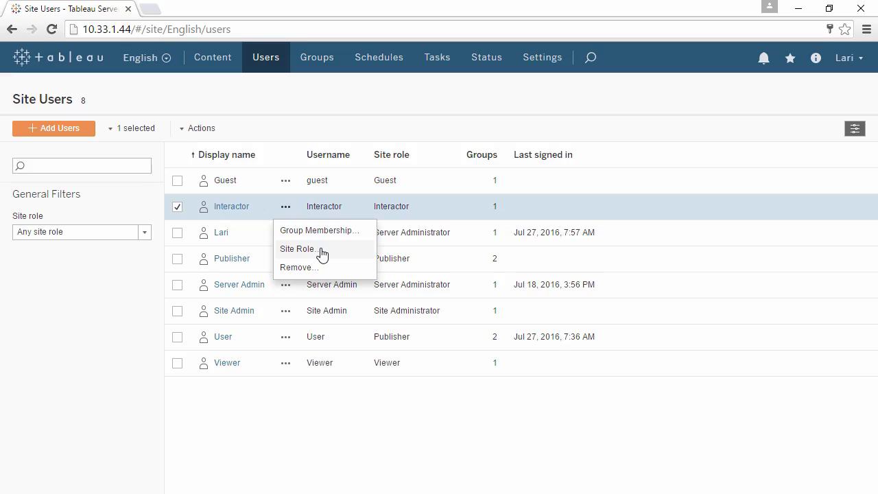
pyautogui.click(435, 157)
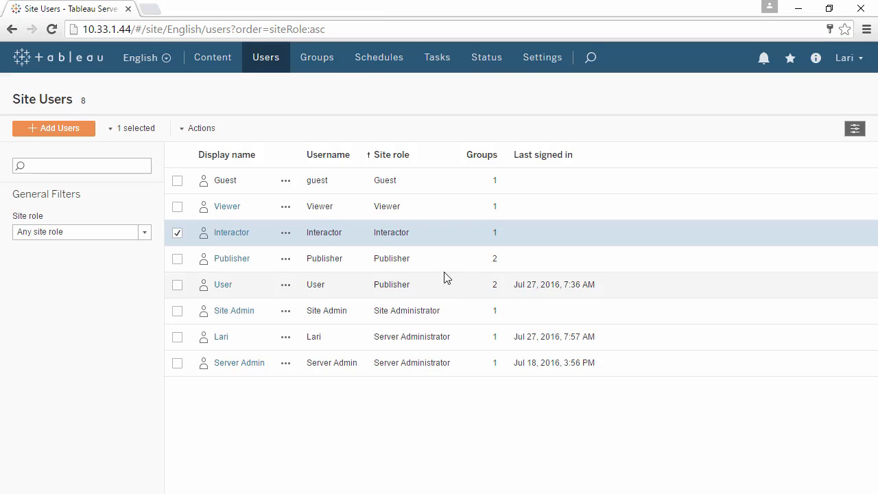
# Create a new group named Marketing Managers and widen the Name column of the groups list to fit it
pyautogui.click(325, 58)
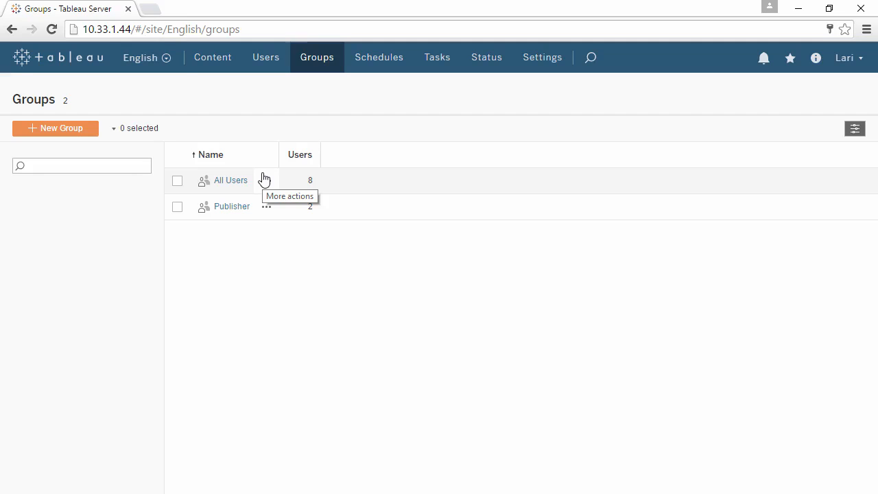
pyautogui.click(82, 132)
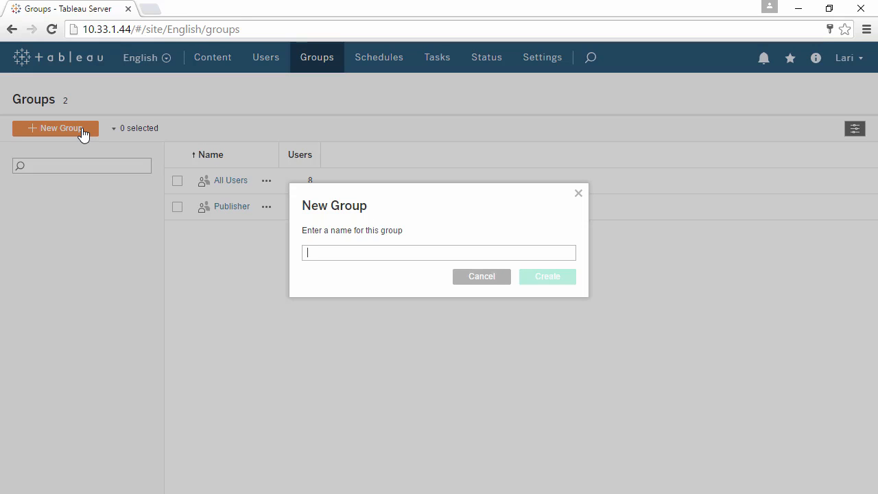
pyautogui.write('Marketing Managers')
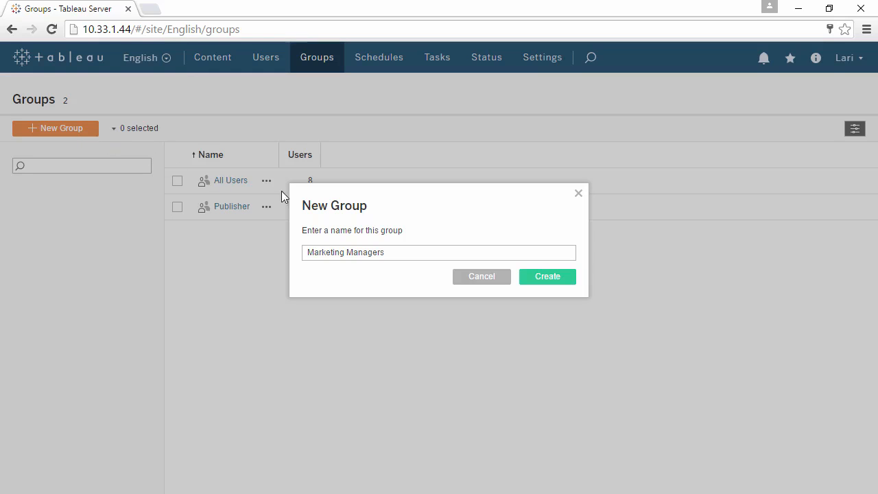
pyautogui.click(557, 280)
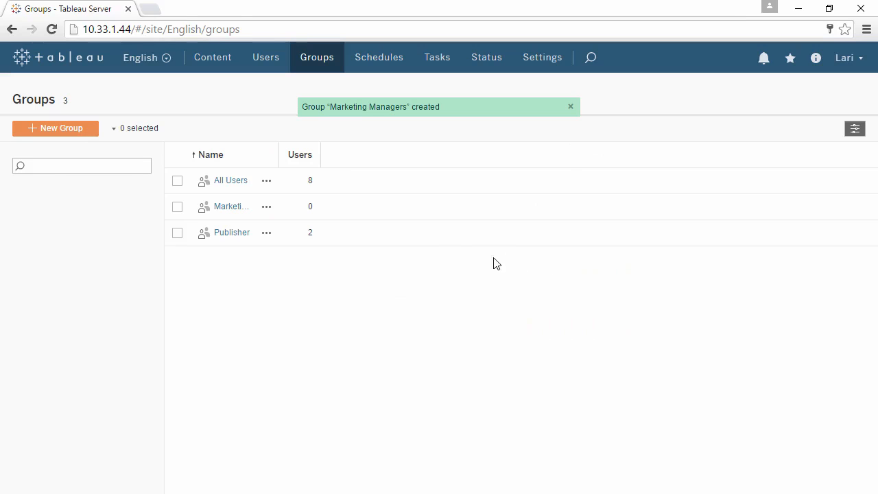
pyautogui.moveTo(281, 157); pyautogui.dragTo(343, 159)
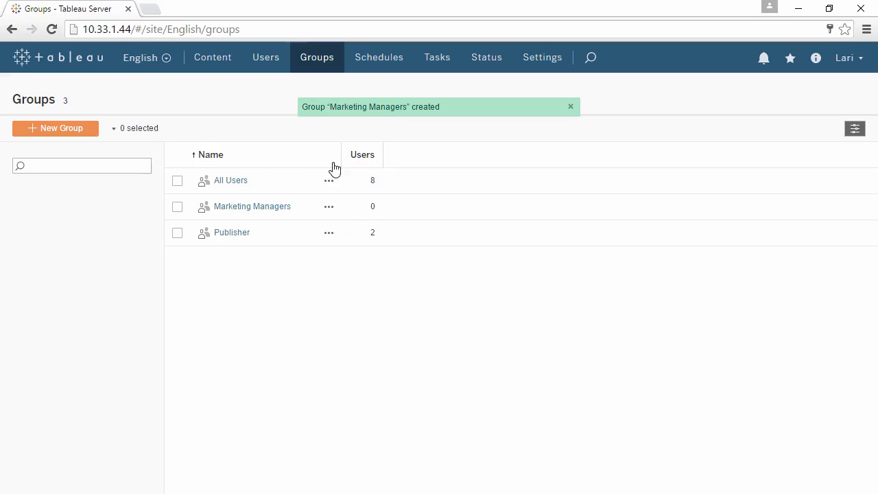
# Add the users Interactor, Publisher and Viewer to the Marketing Managers group and dismiss the notification
pyautogui.click(269, 208)
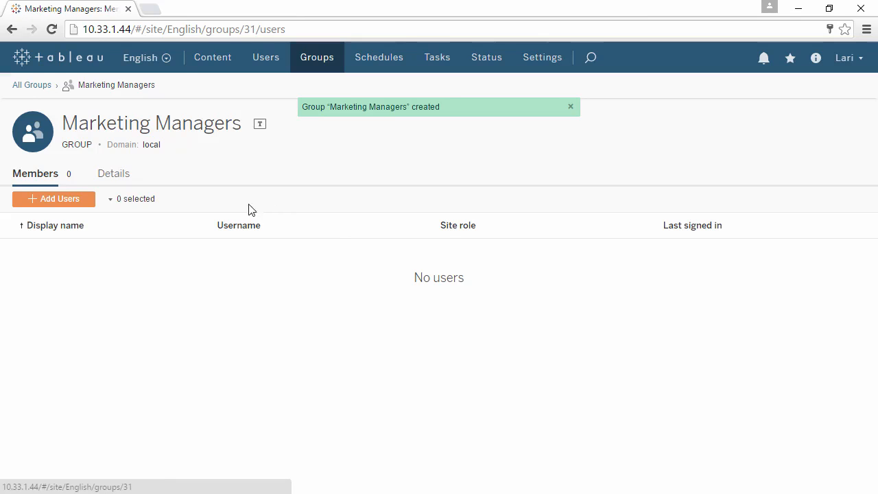
pyautogui.click(62, 200)
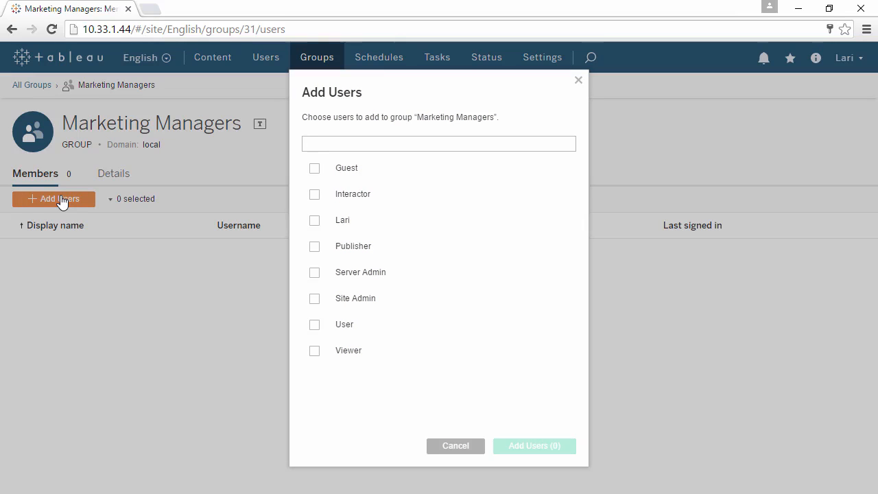
pyautogui.click(314, 201)
pyautogui.click(315, 248)
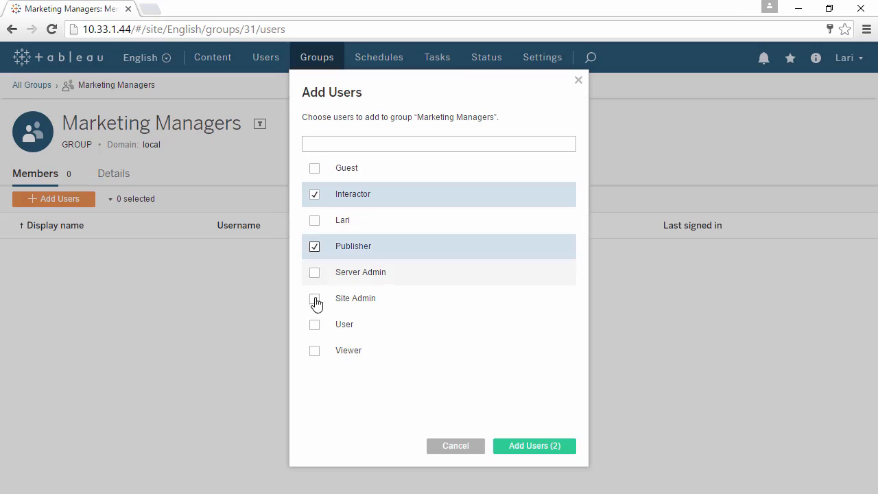
pyautogui.click(315, 351)
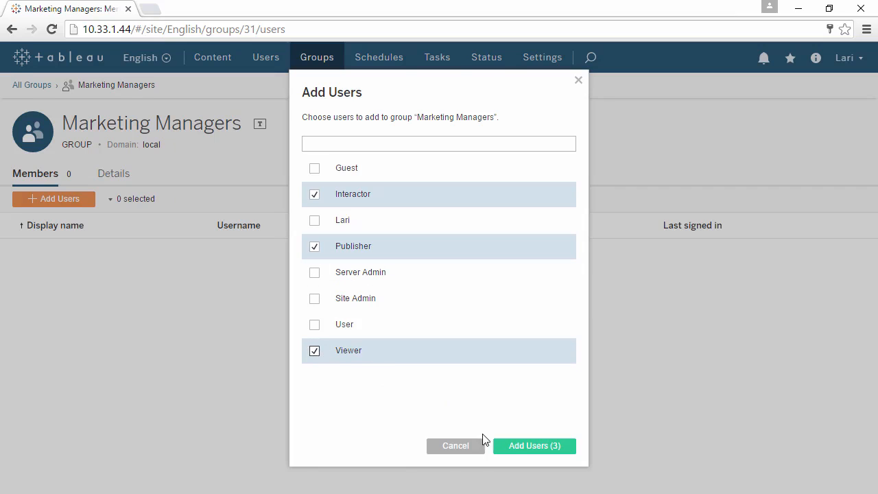
pyautogui.click(499, 450)
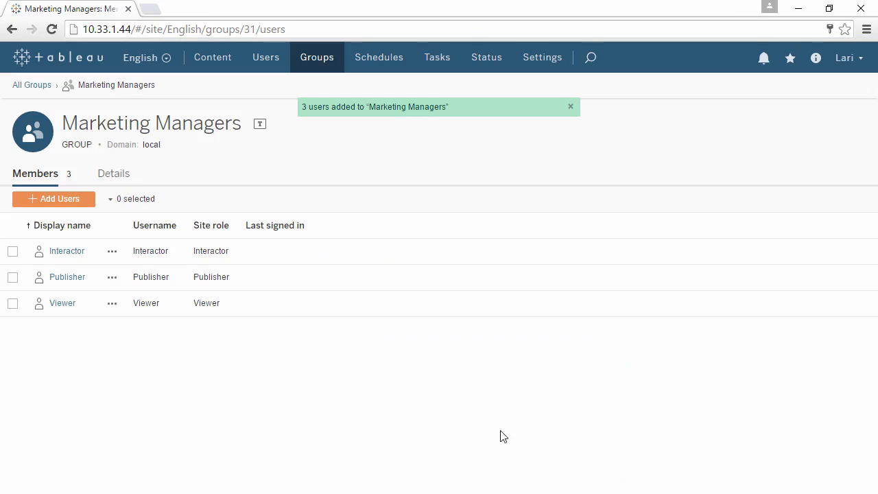
pyautogui.click(570, 107)
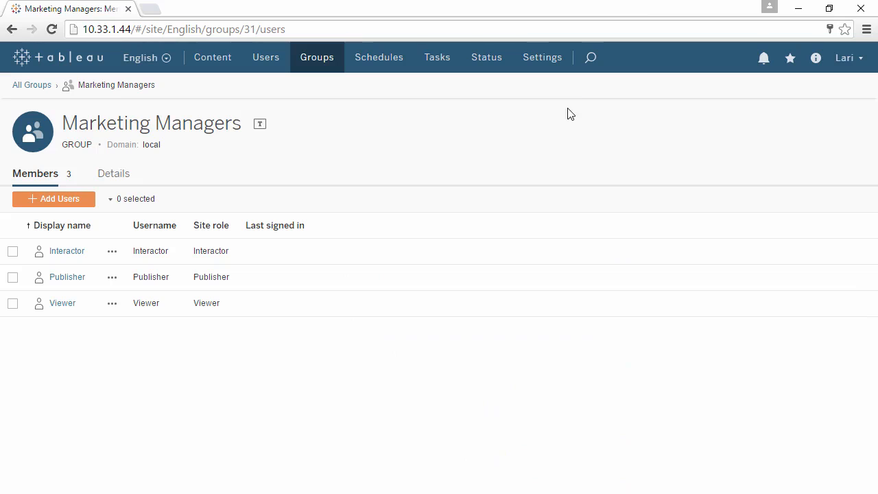
# Examine the Default project's permissions, including the detailed capabilities for the project and its workbooks
pyautogui.click(206, 60)
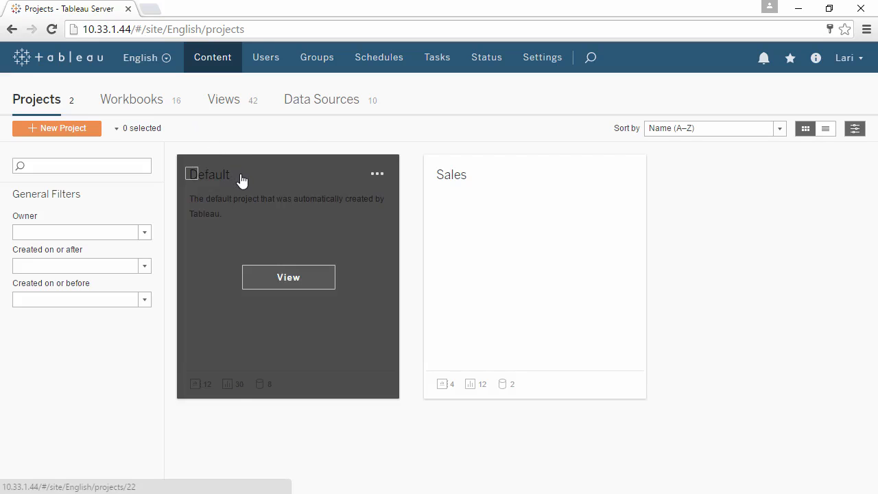
pyautogui.click(242, 179)
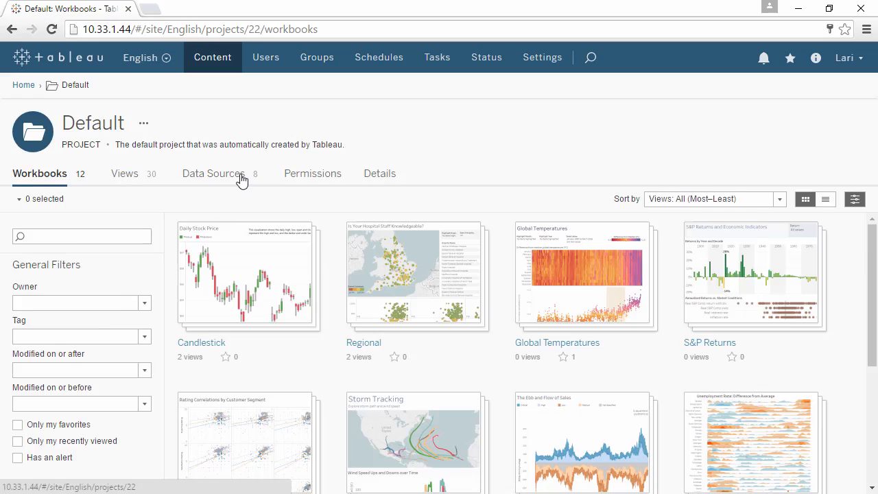
pyautogui.click(302, 180)
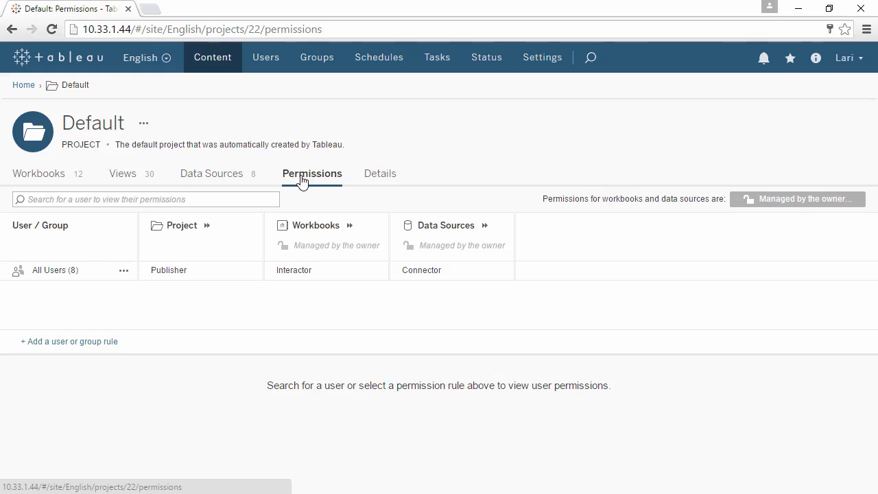
pyautogui.click(210, 232)
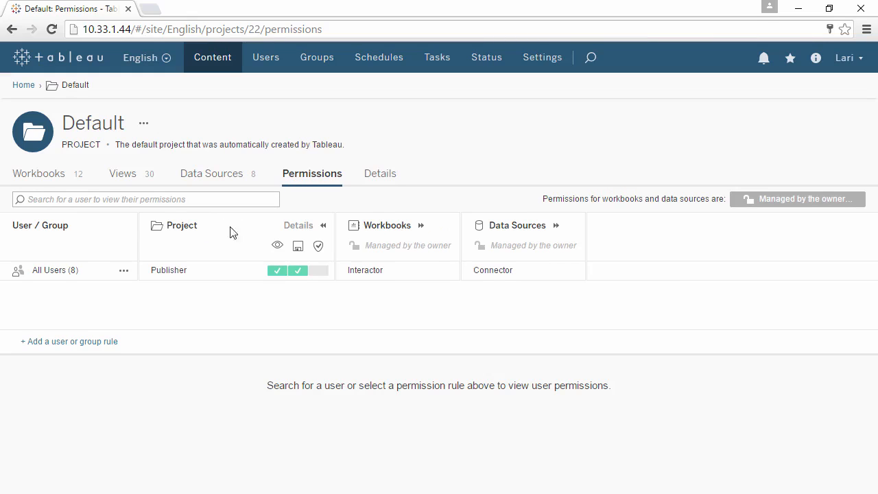
pyautogui.click(420, 226)
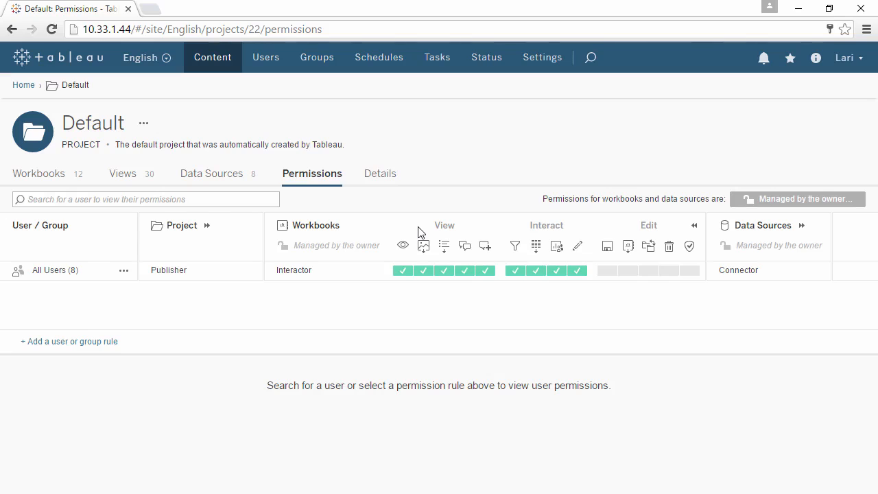
pyautogui.click(207, 226)
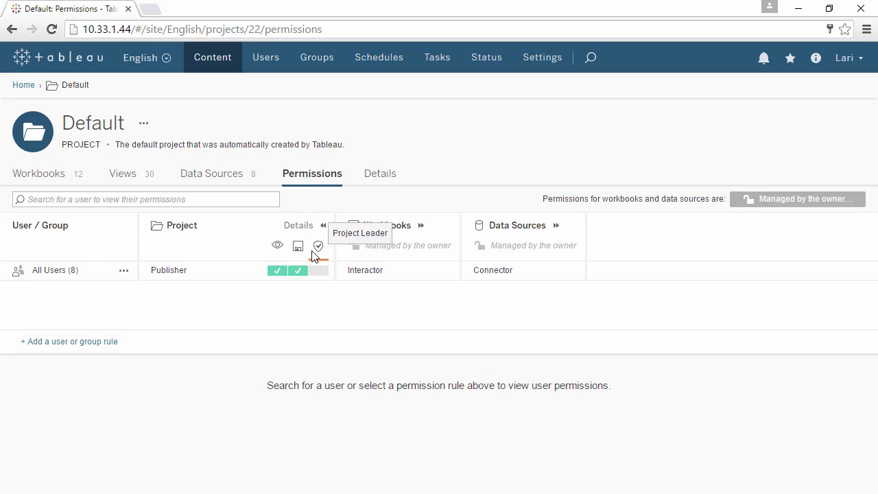
# Change the All Users rule of the Default project to None for project, workbooks and data sources, and apply it
pyautogui.click(126, 274)
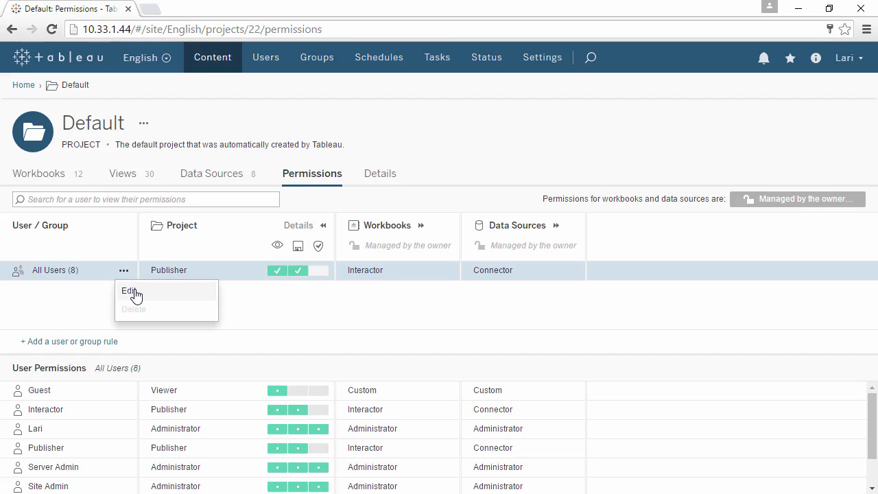
pyautogui.click(134, 294)
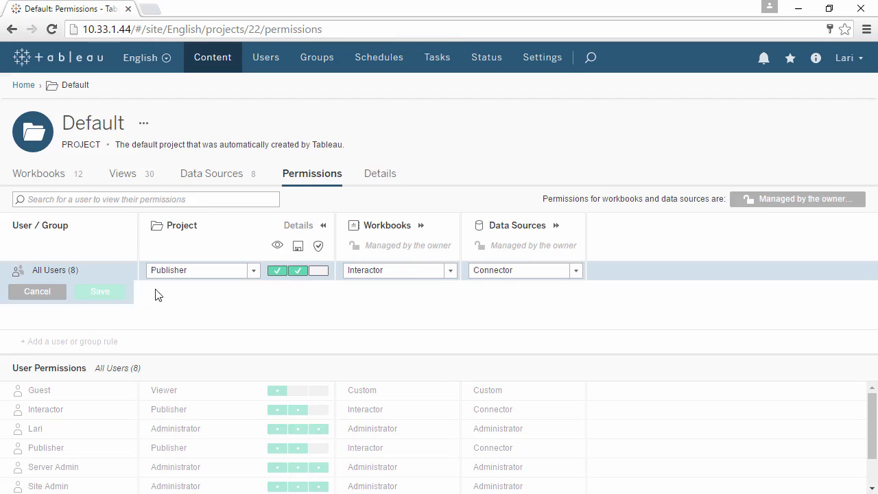
pyautogui.click(253, 272)
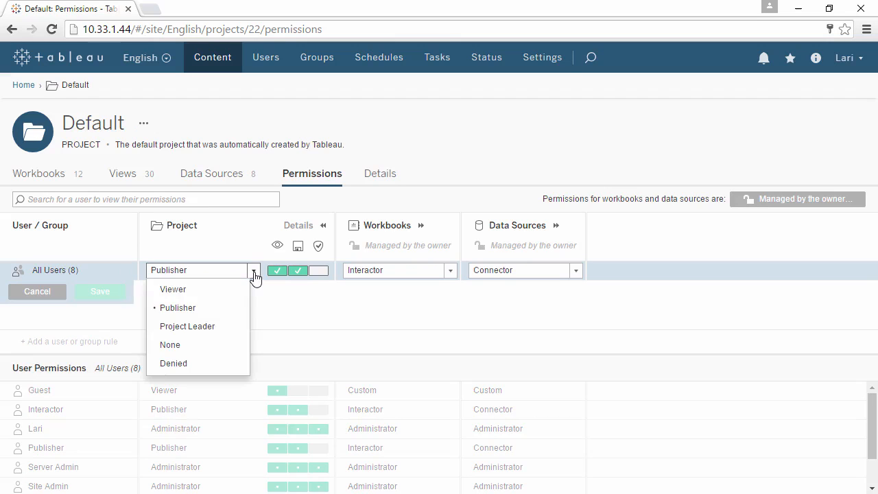
pyautogui.click(229, 346)
pyautogui.click(447, 271)
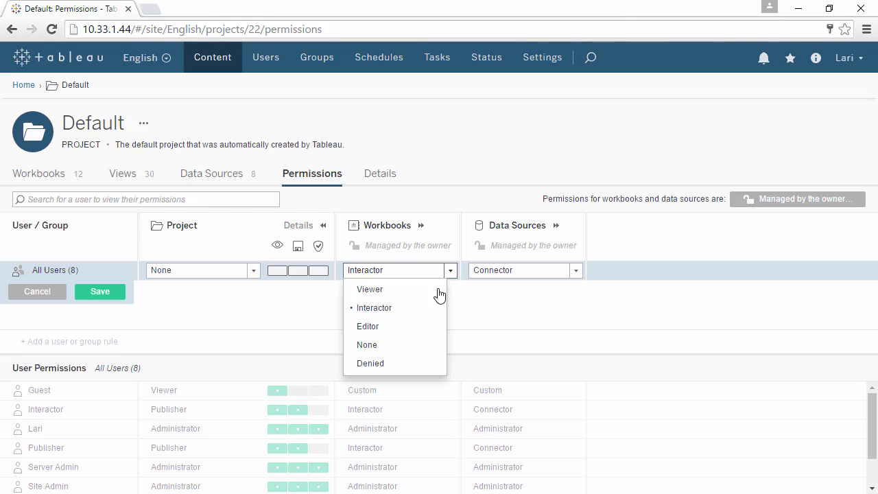
pyautogui.click(438, 342)
pyautogui.click(577, 275)
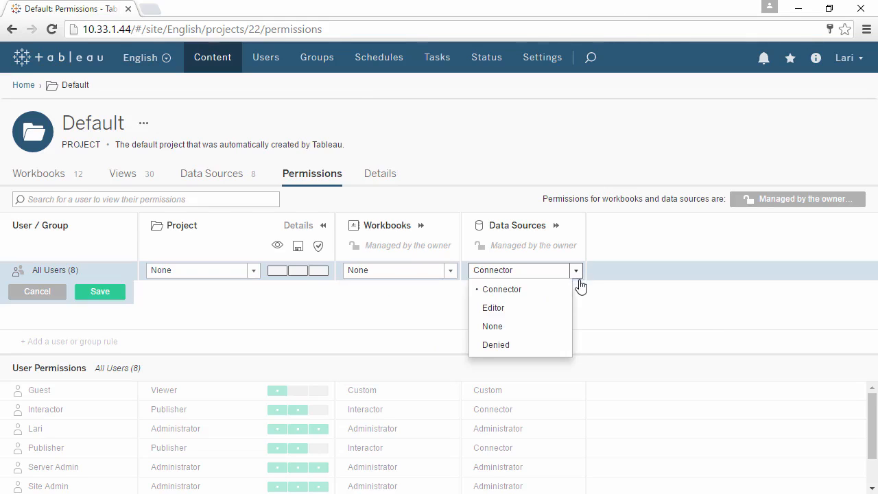
pyautogui.click(559, 328)
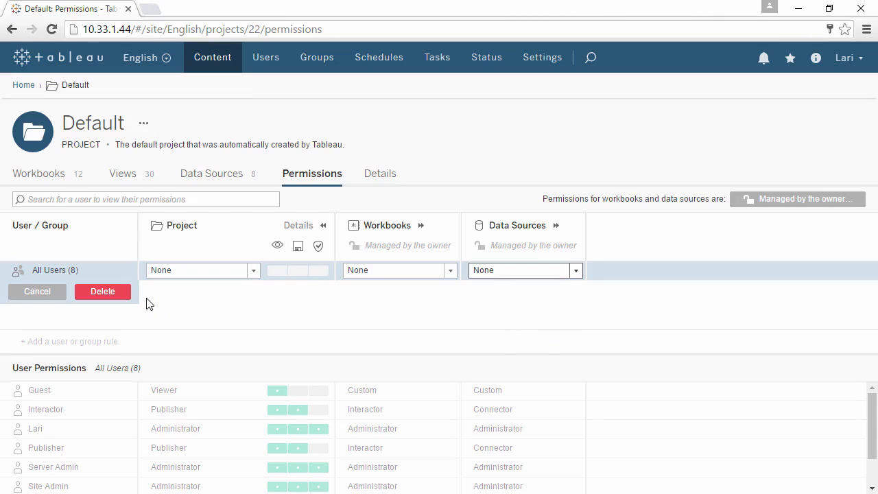
pyautogui.click(106, 297)
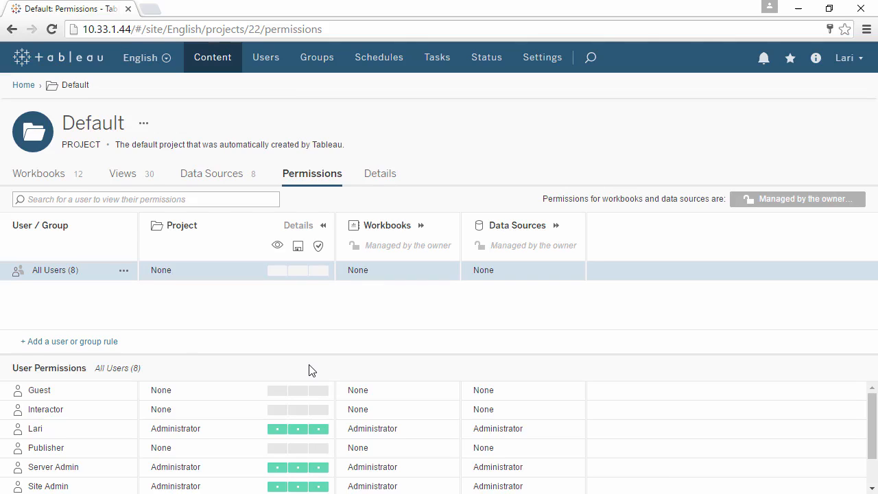
# Add a permission rule for the Marketing Managers group with the project role Viewer and save it
pyautogui.click(101, 343)
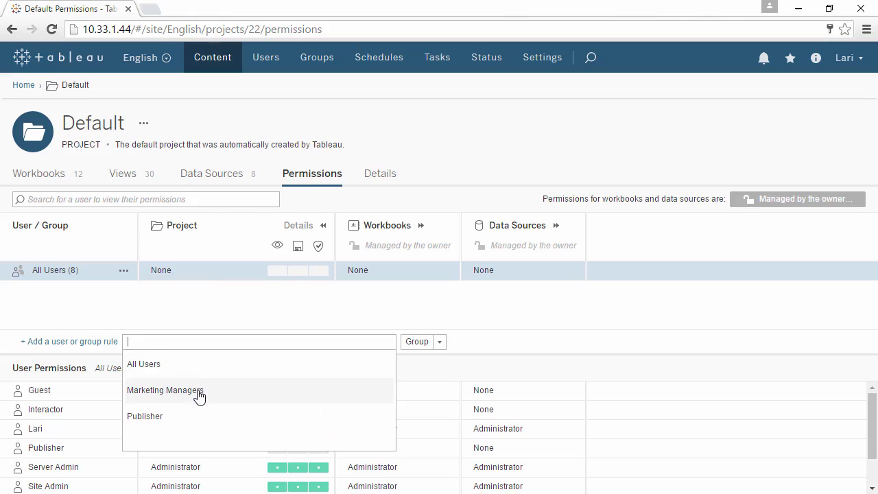
pyautogui.click(164, 390)
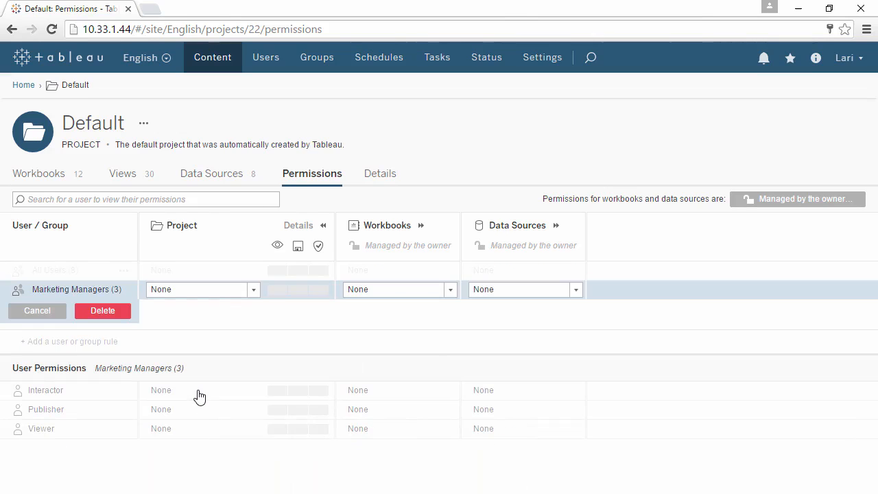
pyautogui.click(253, 291)
pyautogui.click(241, 310)
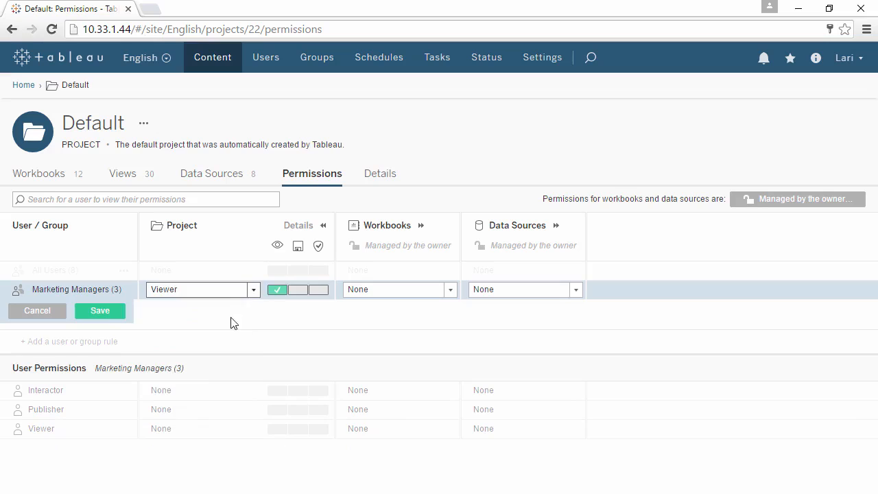
pyautogui.click(100, 312)
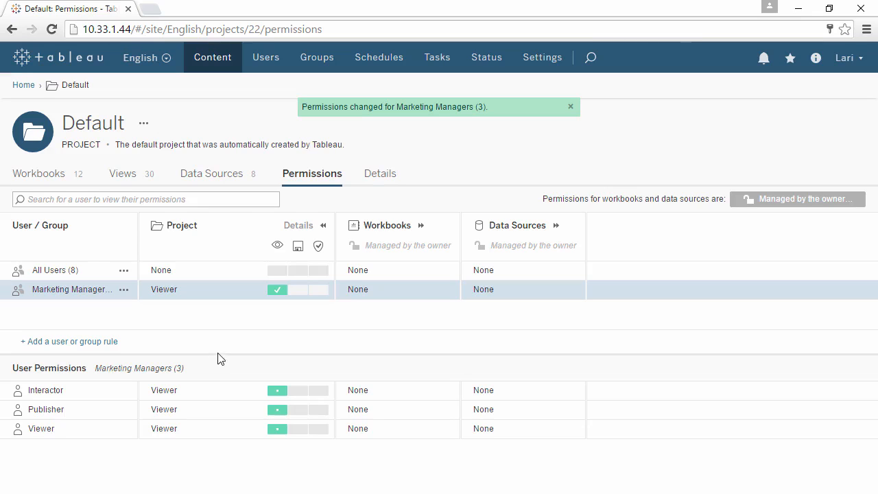
# Set the project role of the Marketing Managers rule to Project Leader, save it, and inspect the members' effective project capabilities
pyautogui.click(92, 273)
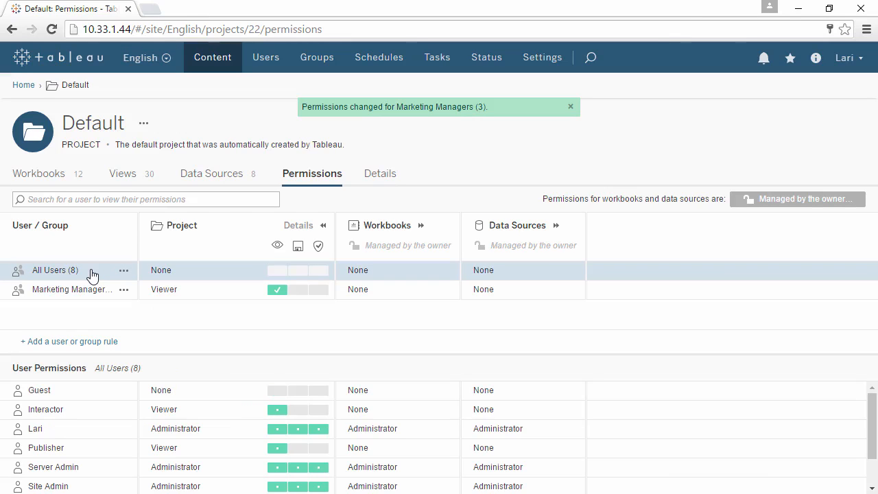
pyautogui.click(88, 295)
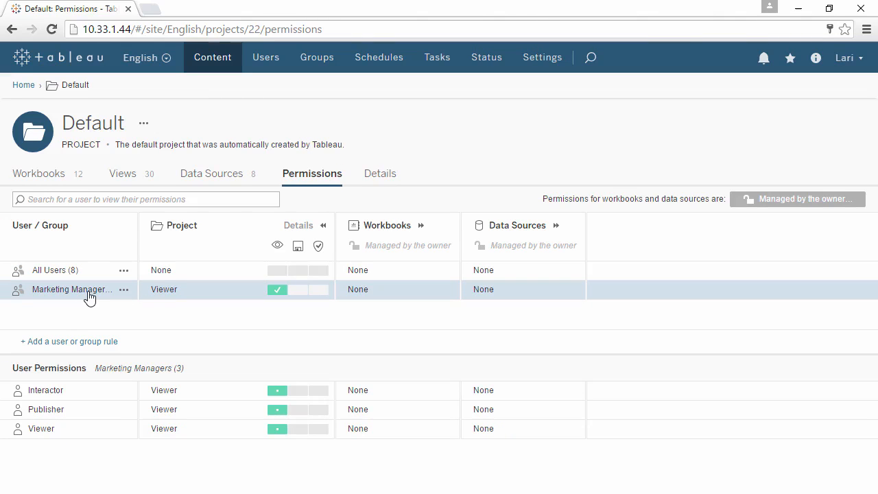
pyautogui.click(124, 294)
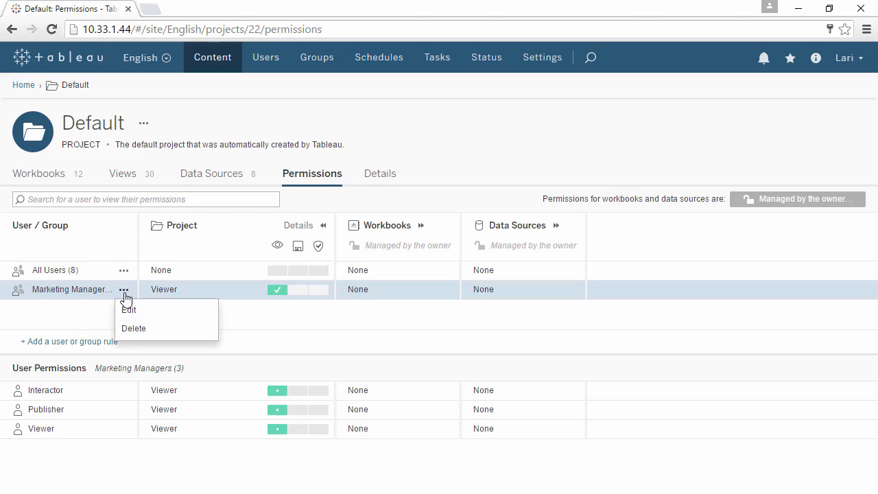
pyautogui.click(130, 310)
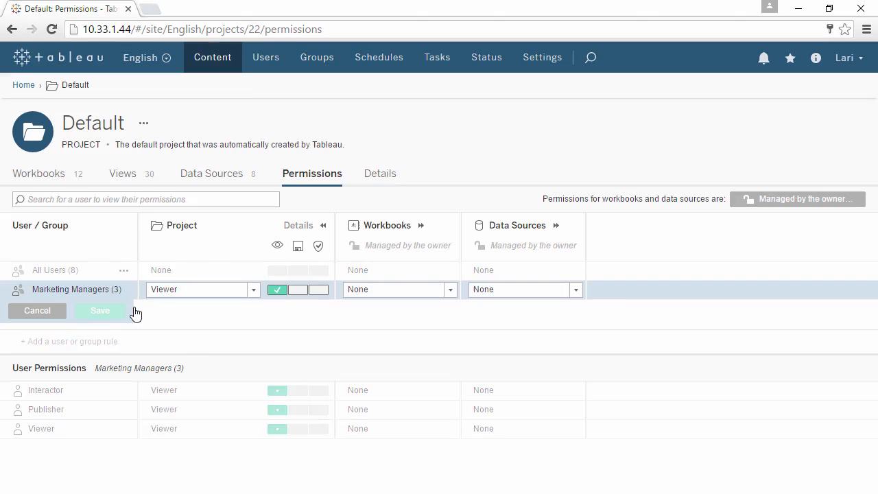
pyautogui.click(253, 291)
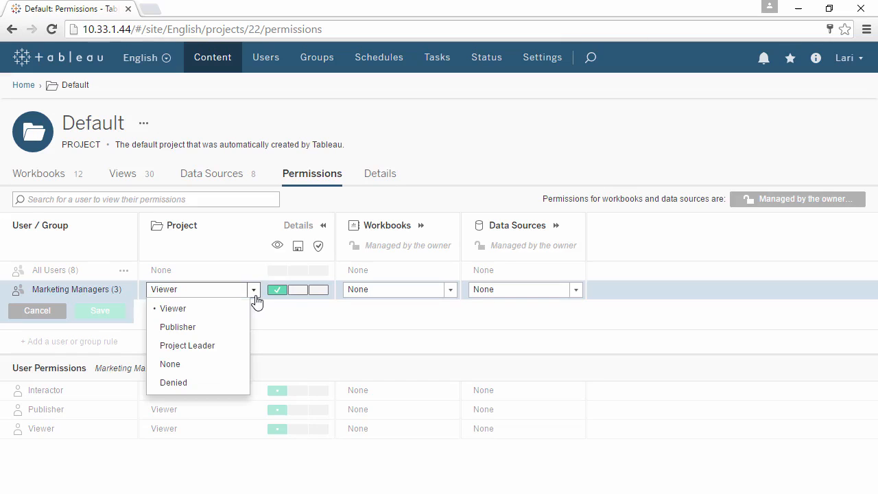
pyautogui.click(232, 346)
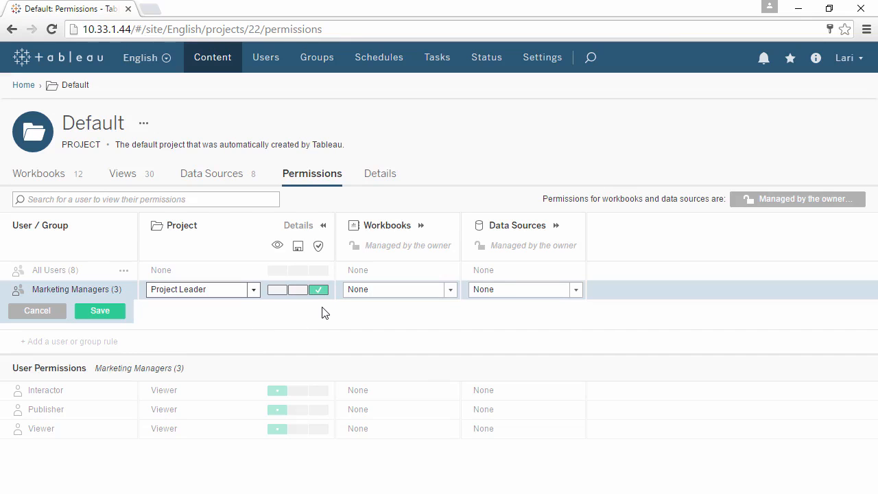
pyautogui.click(118, 316)
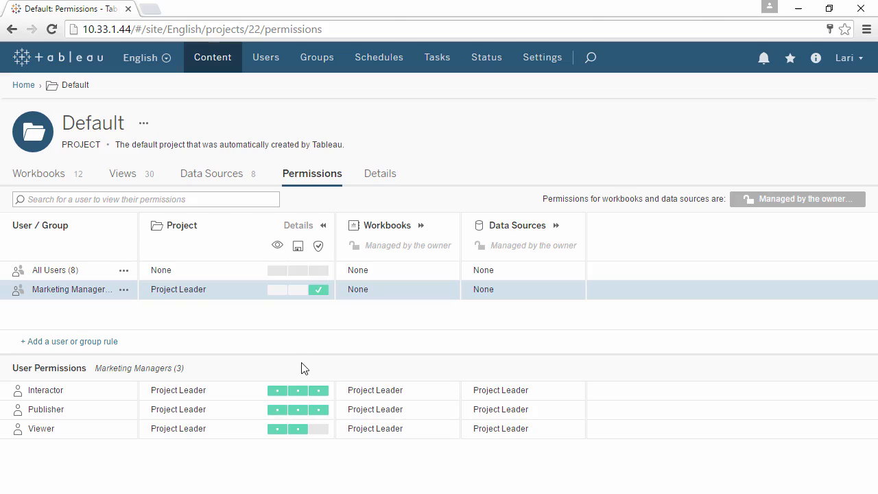
pyautogui.moveTo(297, 391)
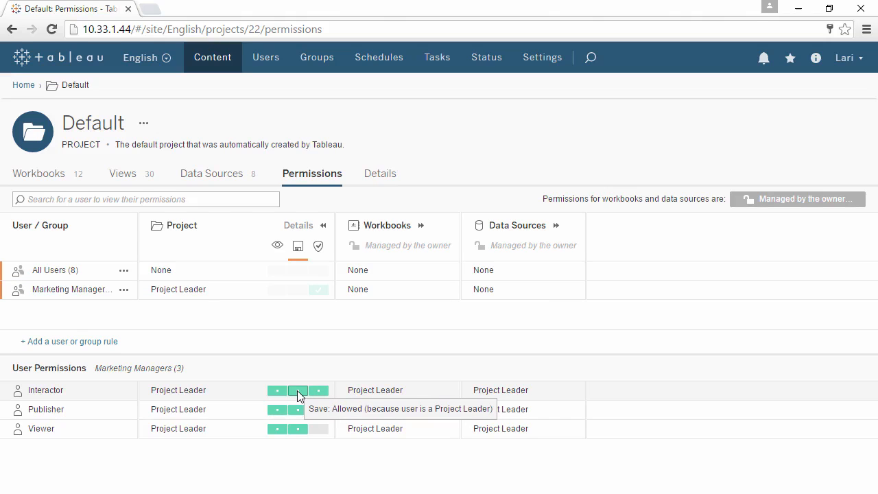
pyautogui.moveTo(324, 440)
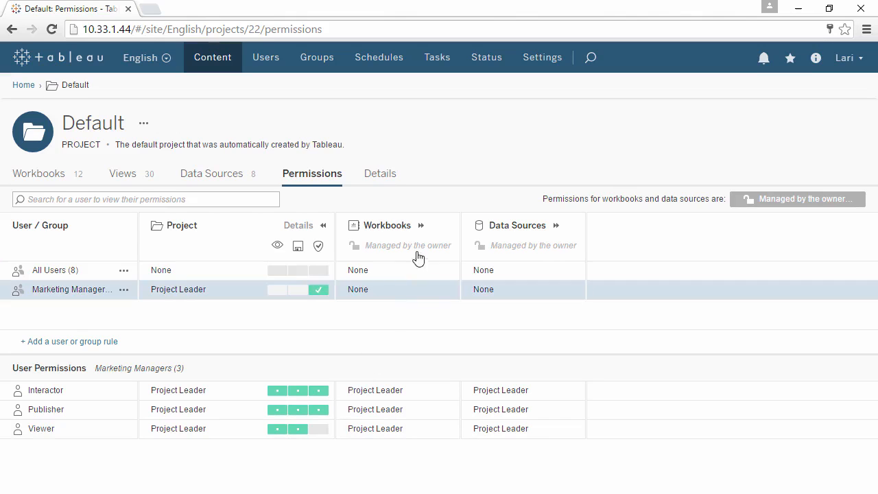
# Edit the Marketing Managers rule with the detailed workbook capabilities shown and set its workbook role to Interactor
pyautogui.click(422, 226)
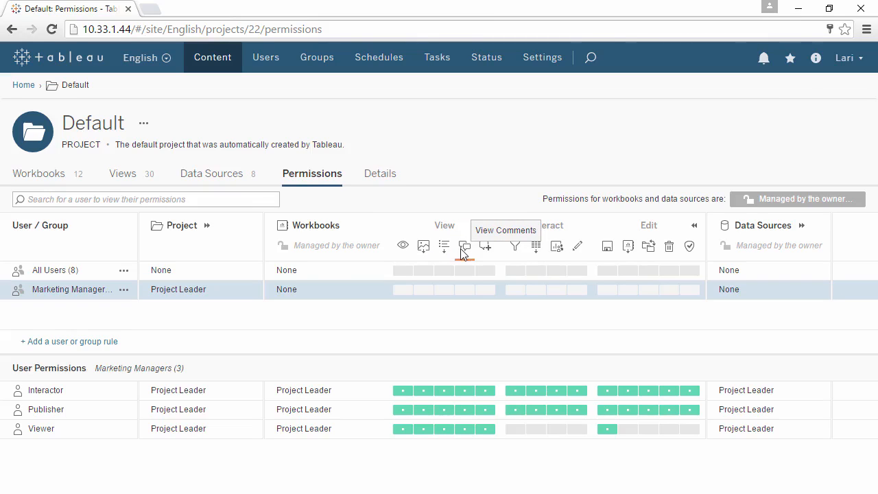
pyautogui.click(125, 291)
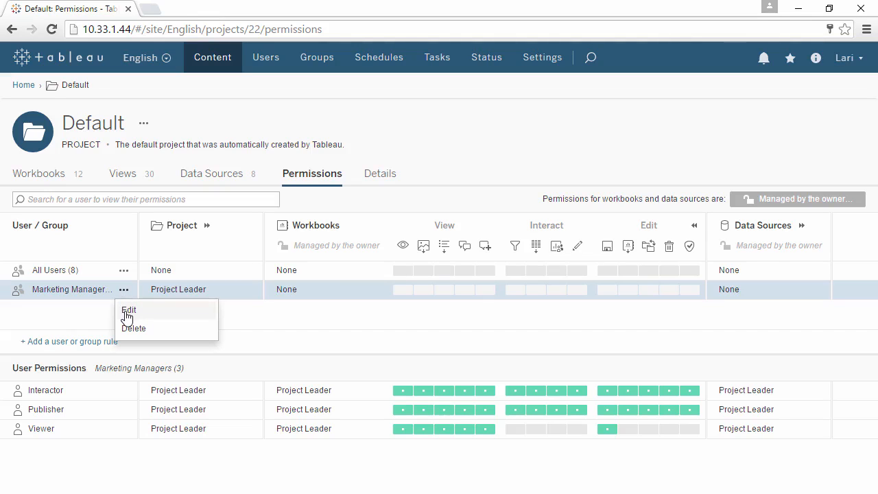
pyautogui.click(127, 312)
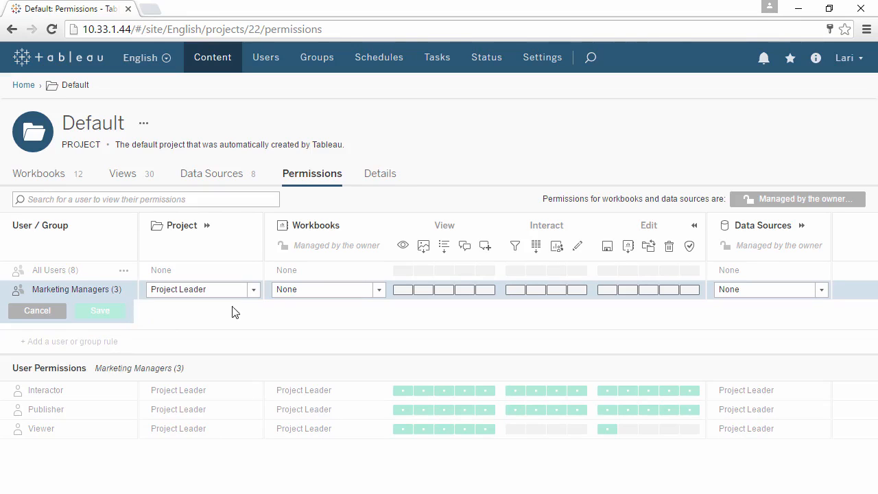
pyautogui.click(379, 291)
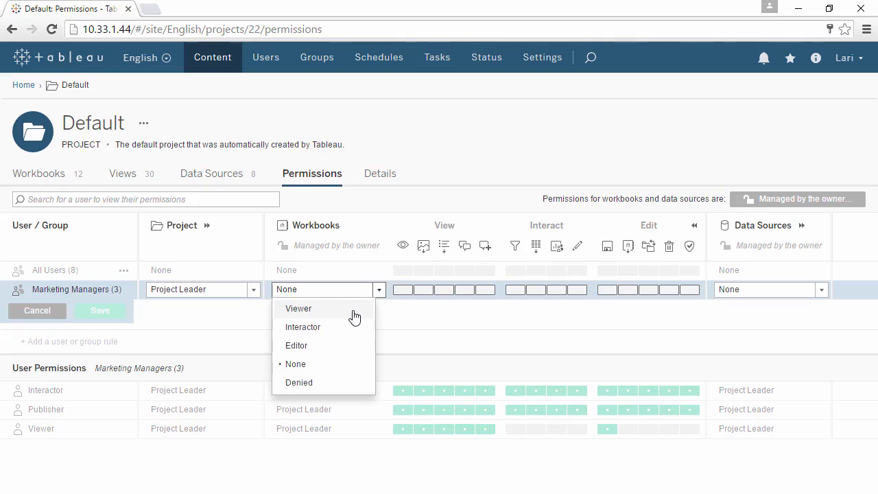
pyautogui.click(354, 316)
pyautogui.click(379, 295)
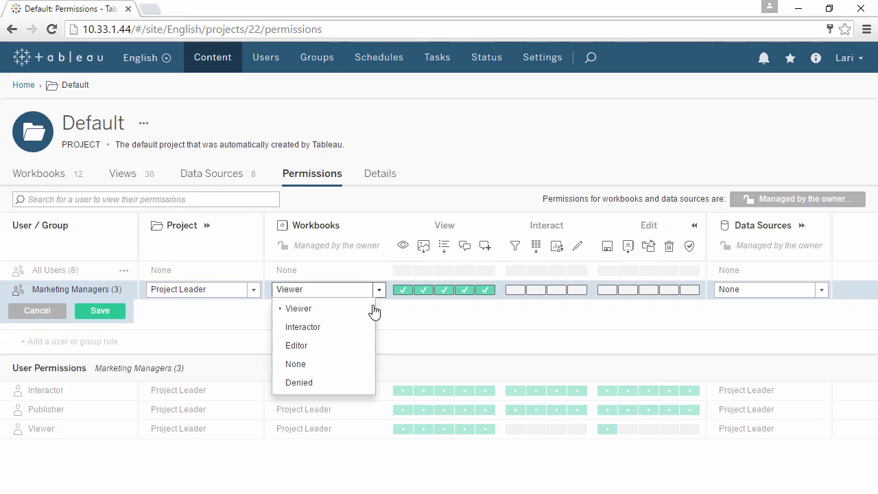
pyautogui.click(364, 330)
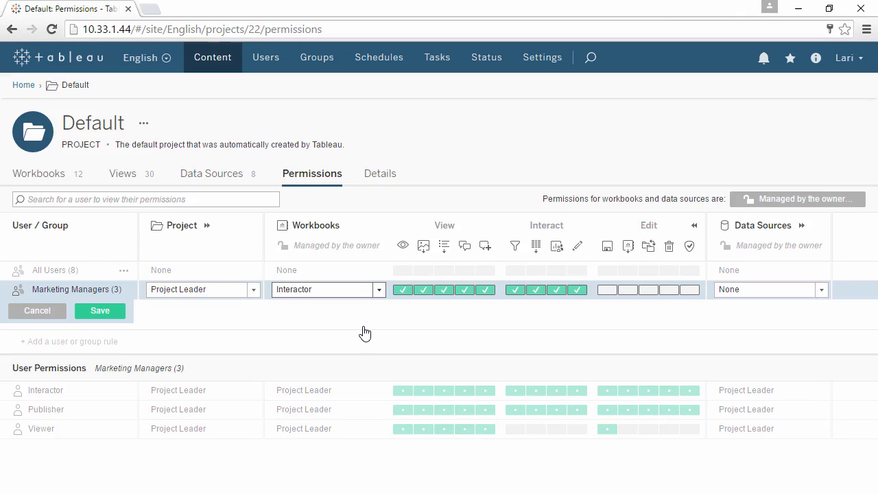
# Allow Download Workbook/Save As and deny Delete for workbooks in the Marketing Managers rule, save it, and check the members' Delete capability
pyautogui.click(627, 290)
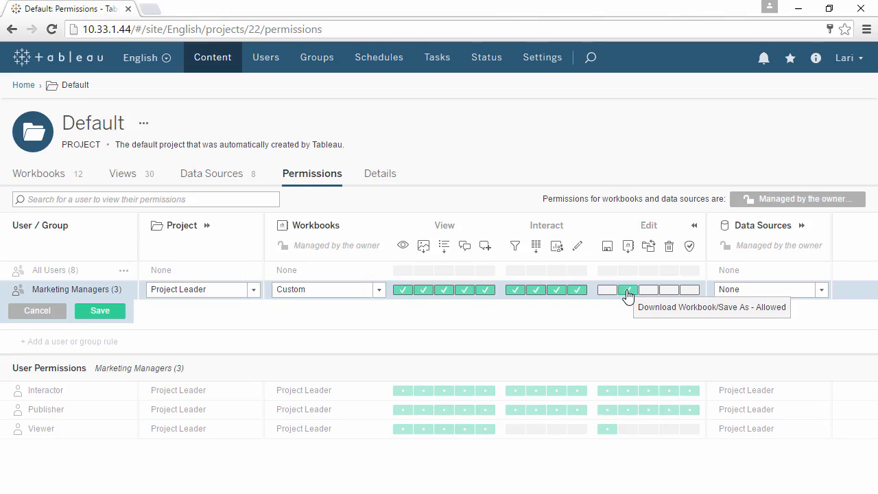
pyautogui.click(670, 296)
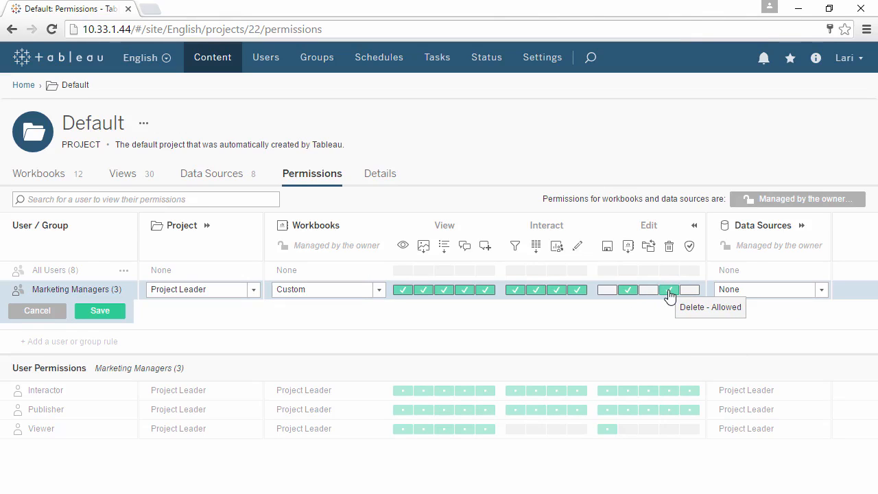
pyautogui.click(670, 296)
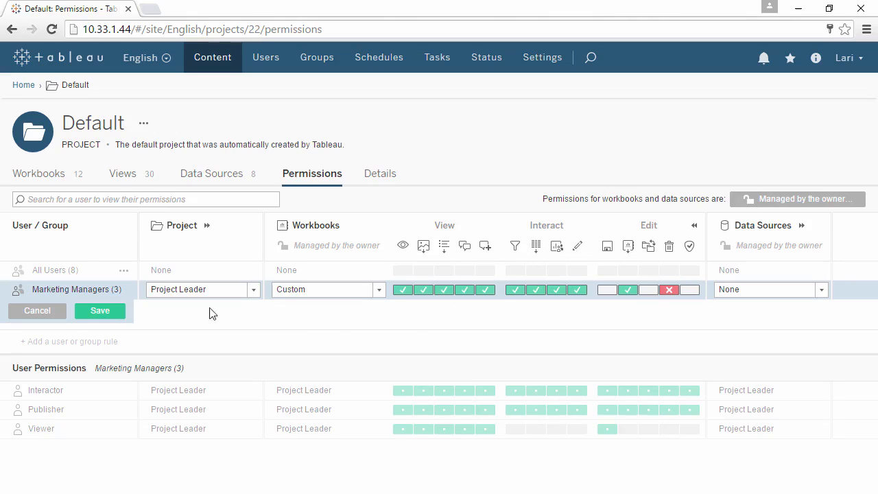
pyautogui.click(108, 314)
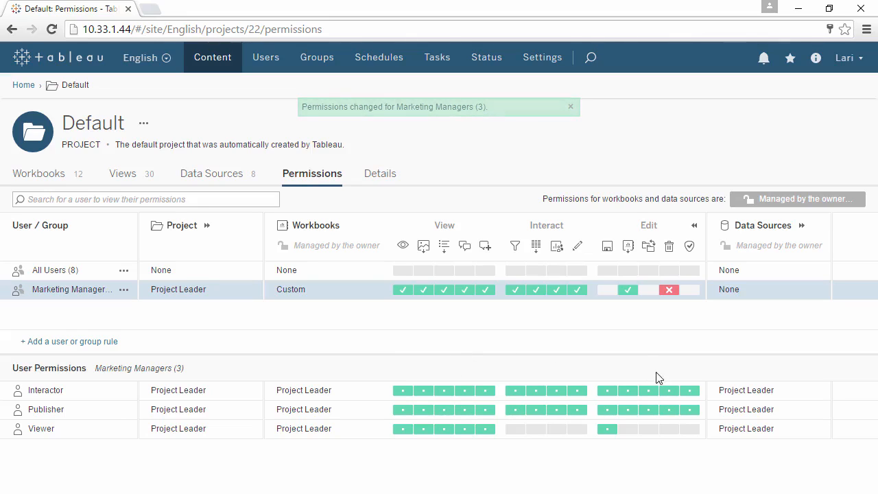
pyautogui.moveTo(670, 395)
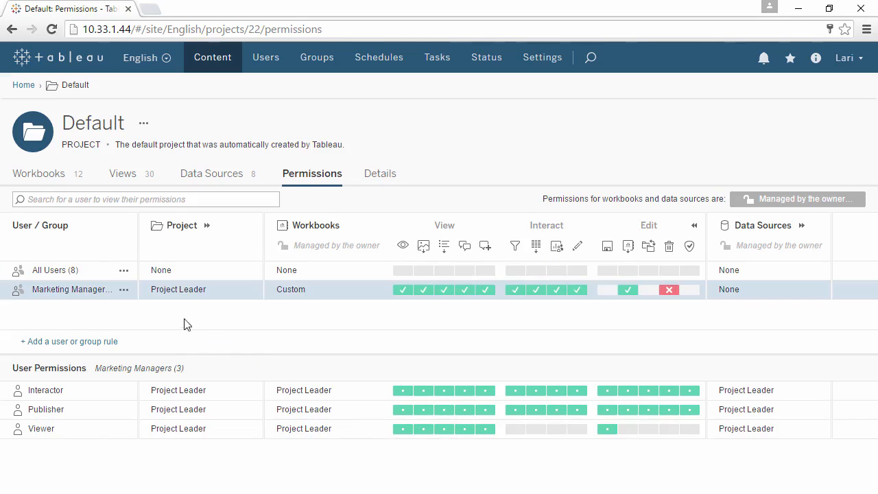
# Change the project role of the Marketing Managers rule to Viewer and save the rule
pyautogui.click(123, 290)
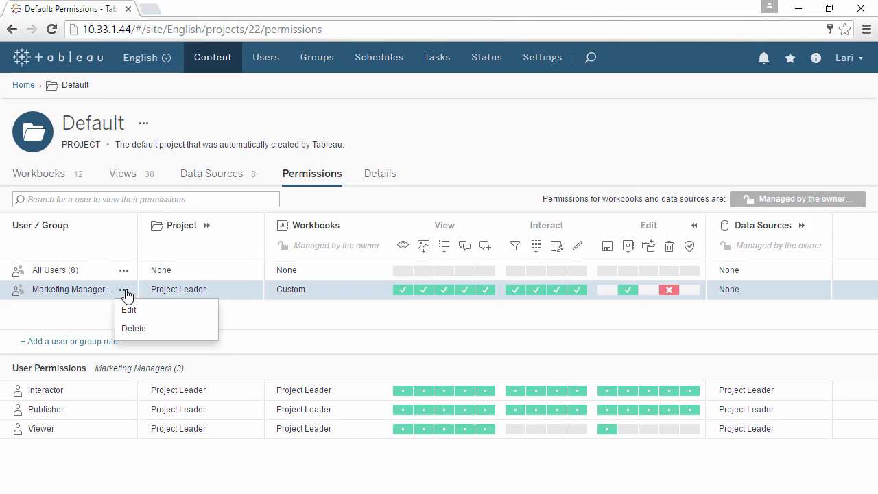
pyautogui.click(129, 312)
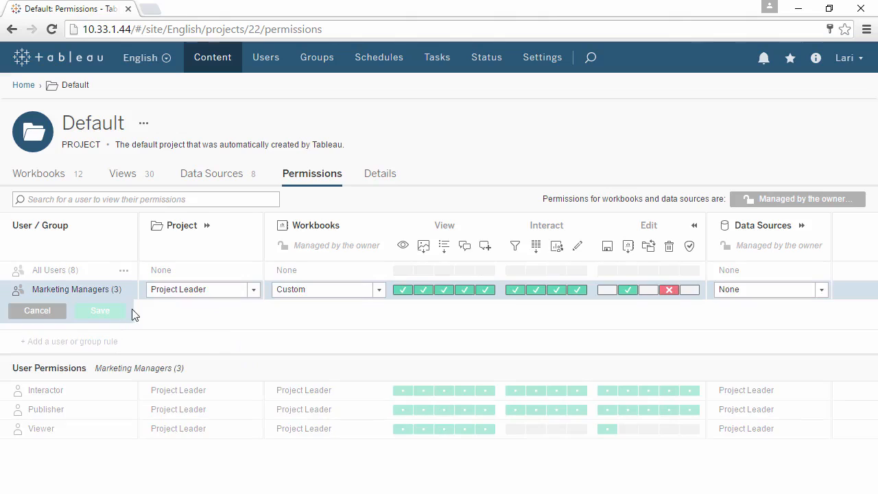
pyautogui.click(254, 291)
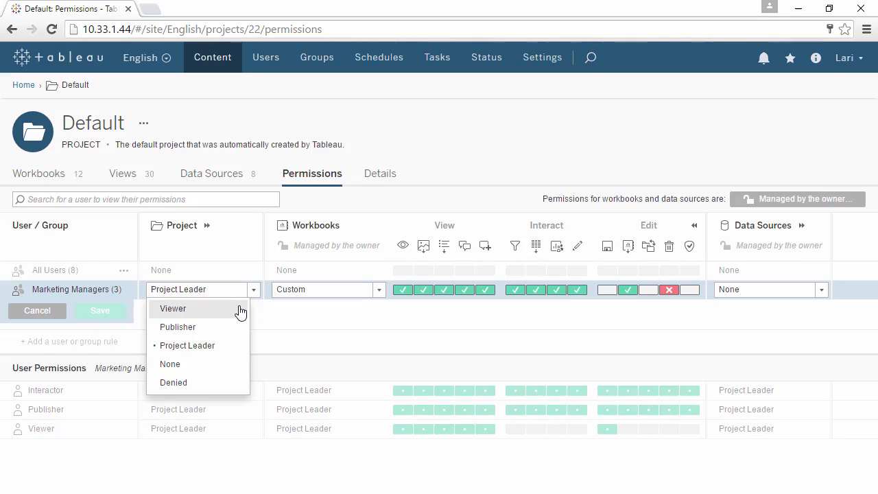
pyautogui.click(241, 308)
pyautogui.click(115, 312)
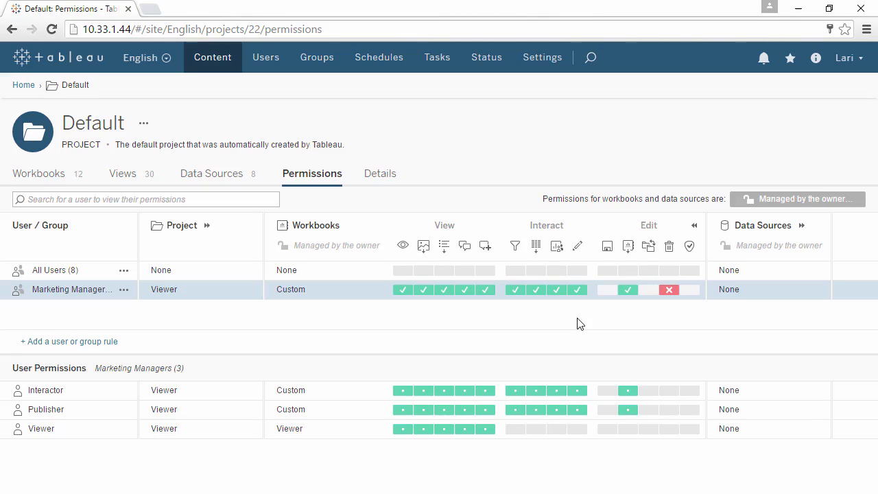
# Review the project and workbook capabilities, and set the Default project's content permissions to Locked to the project
pyautogui.click(206, 226)
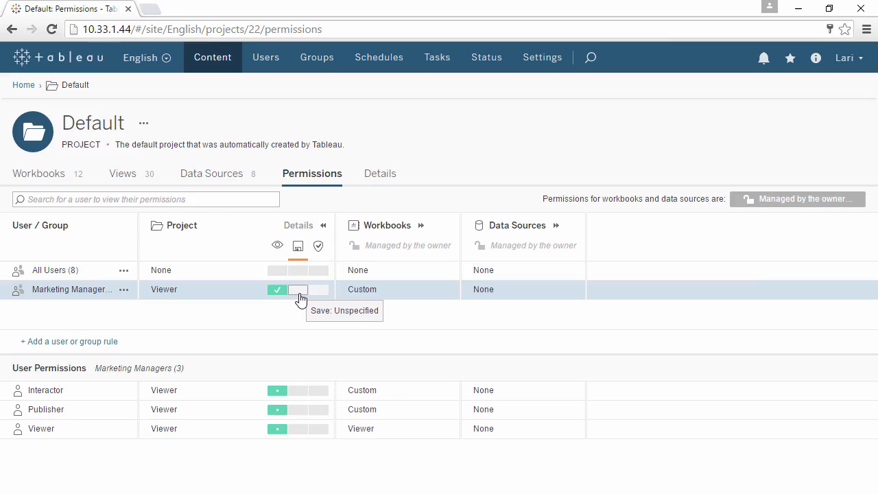
pyautogui.click(421, 226)
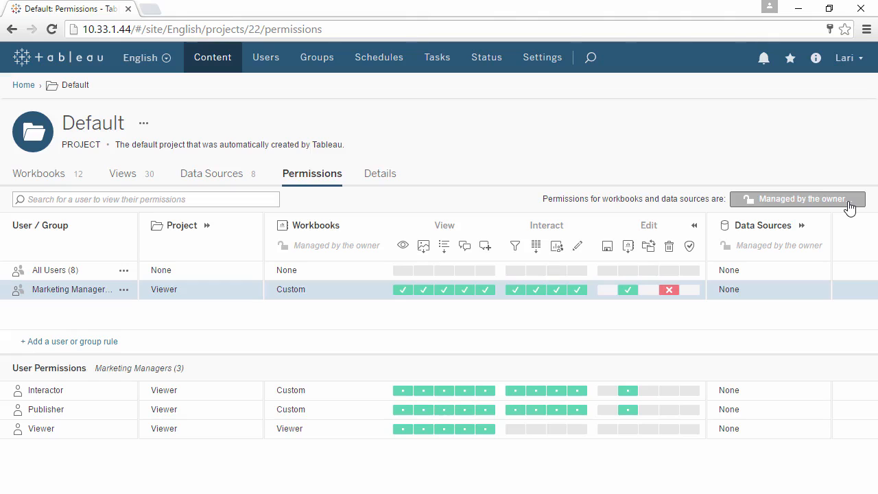
pyautogui.click(849, 202)
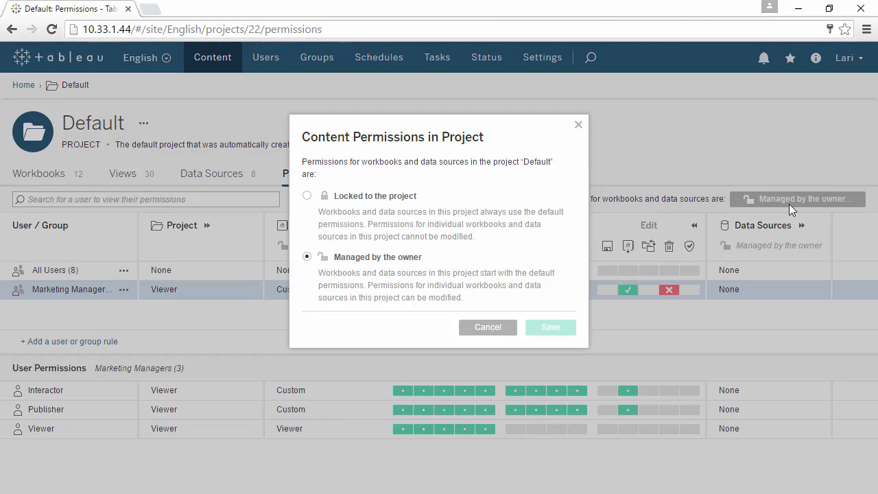
pyautogui.click(307, 196)
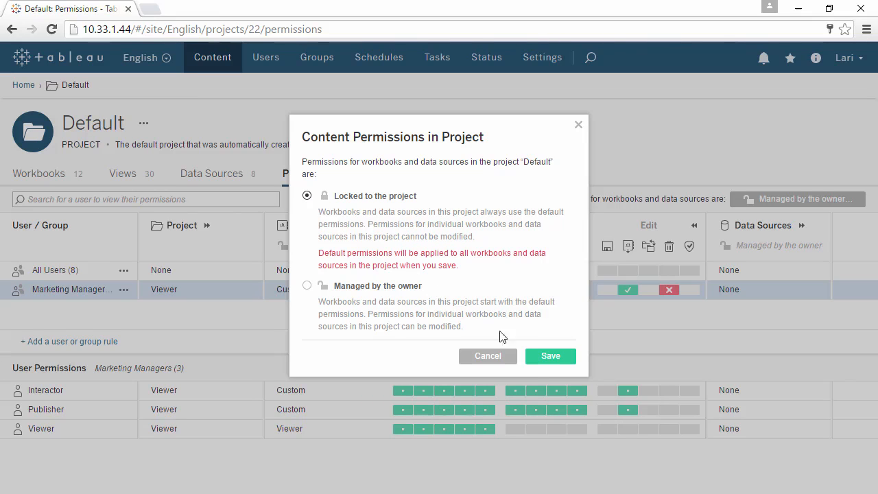
pyautogui.click(549, 356)
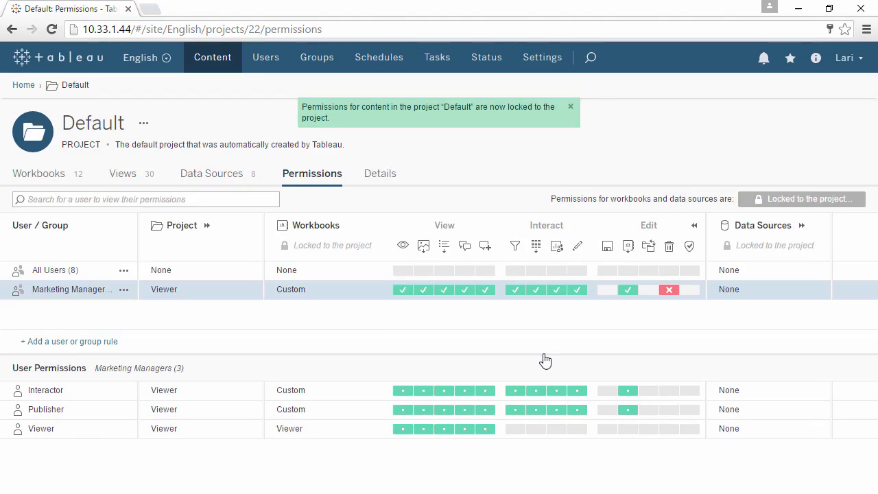